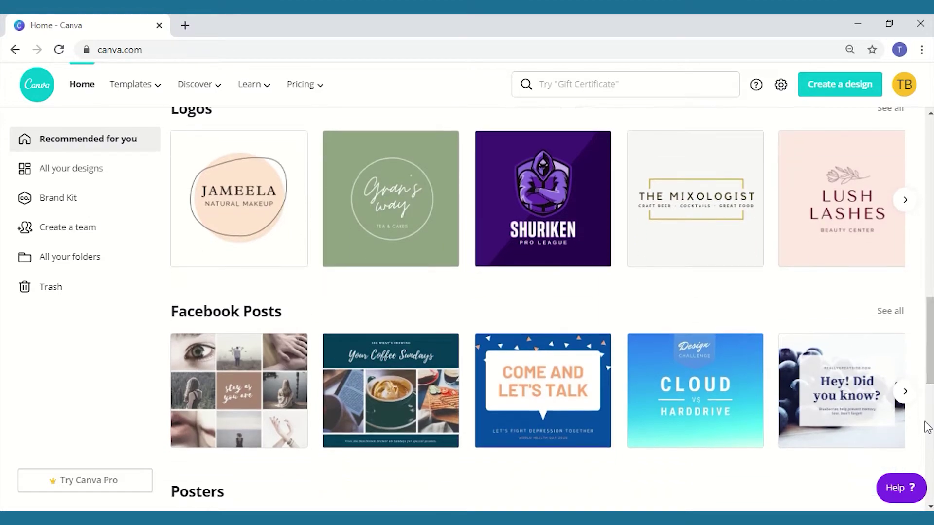
Step: Open the full collection of YouTube Thumbnails templates from the home page
{"action": "scroll", "coordinate": [930, 404], "scroll_direction": "down", "scroll_amount": 8}
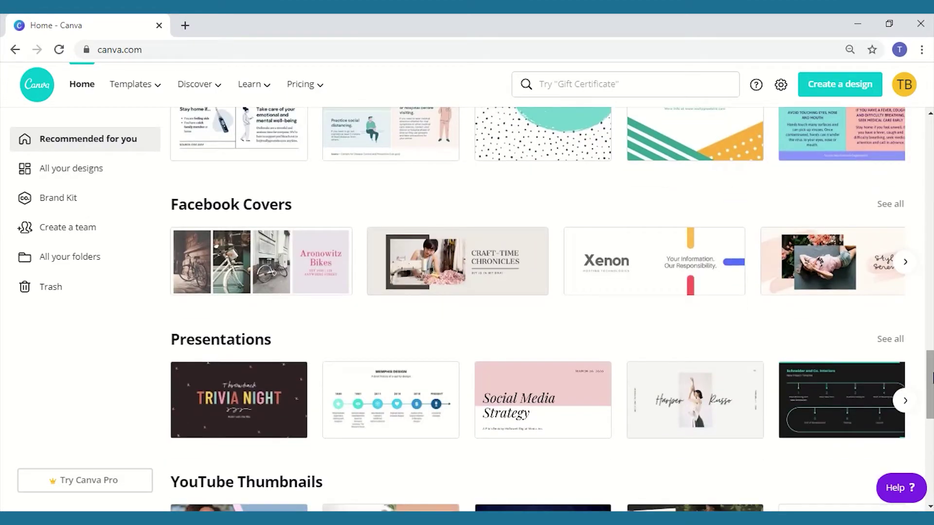
{"action": "scroll", "coordinate": [931, 378], "scroll_direction": "down", "scroll_amount": 4}
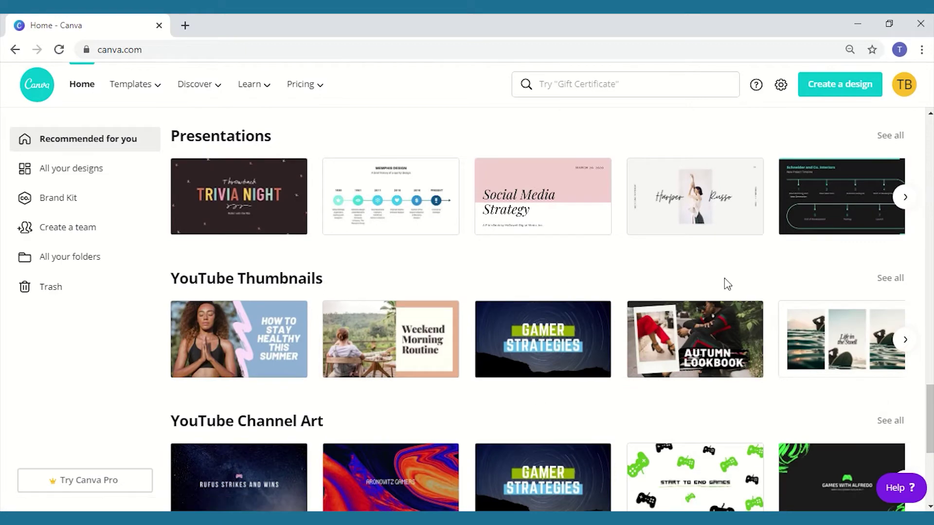
{"action": "left_click", "coordinate": [886, 282]}
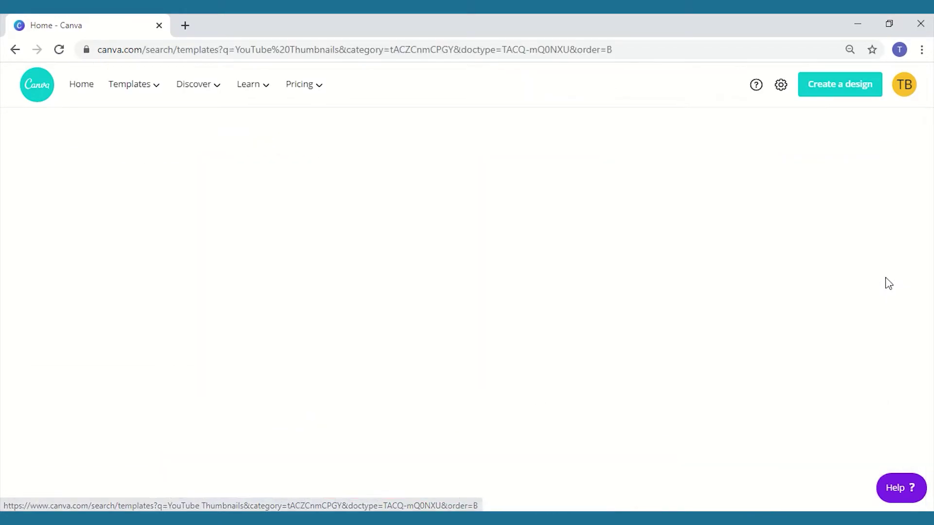
Step: Browse the YouTube Thumbnails templates and start a design from the Gamer Strategies template
{"action": "scroll", "coordinate": [931, 187], "scroll_direction": "down", "scroll_amount": 8}
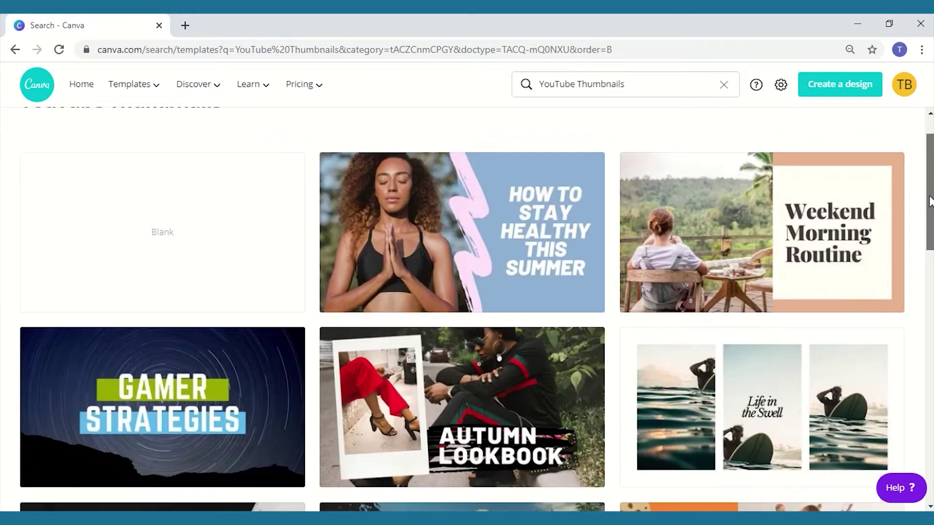
{"action": "scroll", "coordinate": [920, 461], "scroll_direction": "down", "scroll_amount": 15}
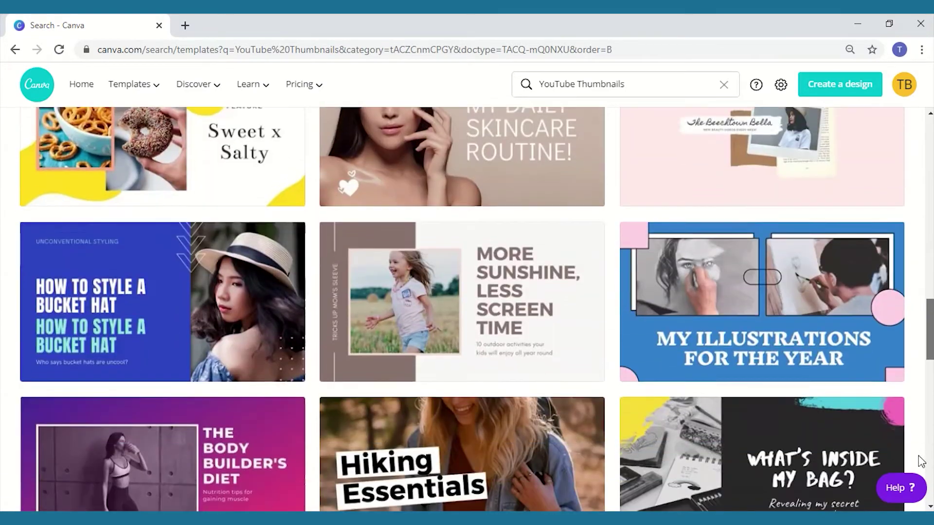
{"action": "mouse_move", "coordinate": [929, 337]}
{"action": "left_mouse_down"}
{"action": "mouse_move", "coordinate": [929, 356]}
{"action": "mouse_move", "coordinate": [920, 188]}
{"action": "left_mouse_up"}
{"action": "left_click", "coordinate": [230, 304]}
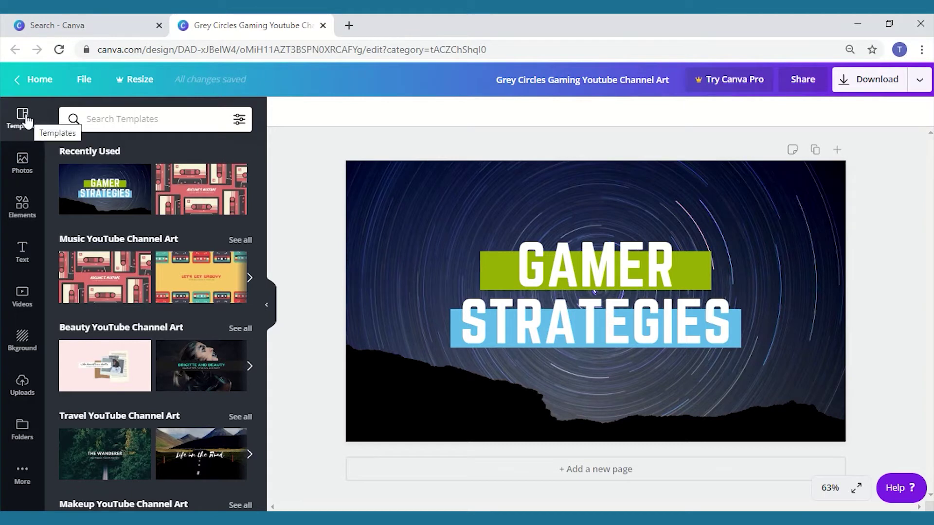
Step: Search the photo library for "youtube"
{"action": "left_click", "coordinate": [28, 161]}
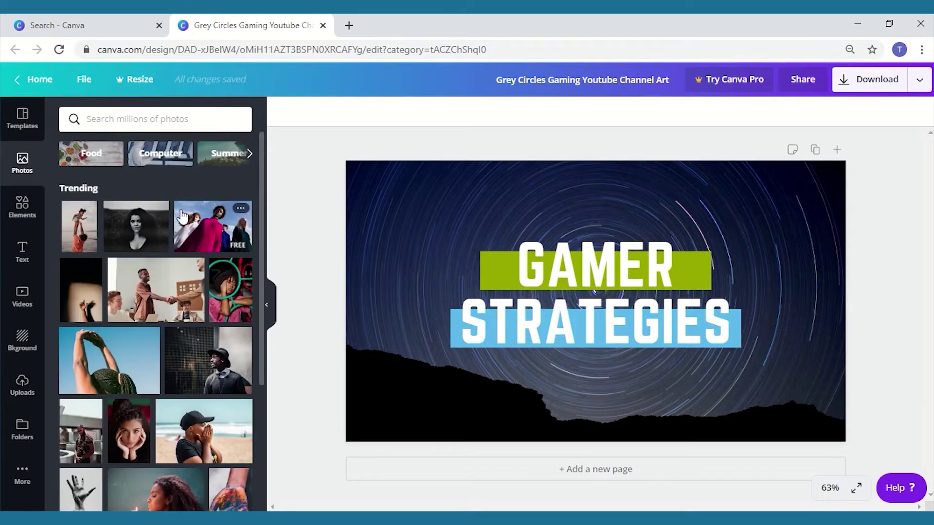
{"action": "left_click_drag", "start_coordinate": [258, 211], "coordinate": [261, 304]}
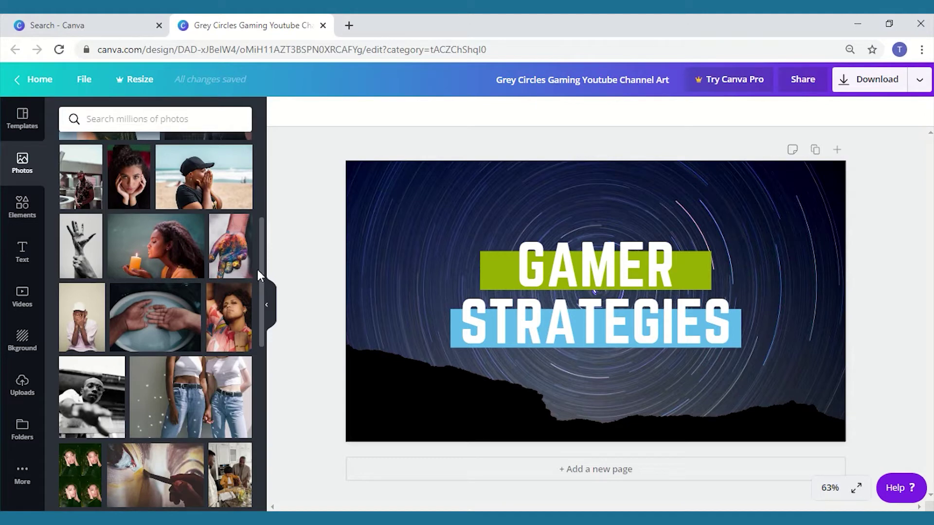
{"action": "left_click", "coordinate": [198, 115]}
{"action": "type", "text": "youtube"}
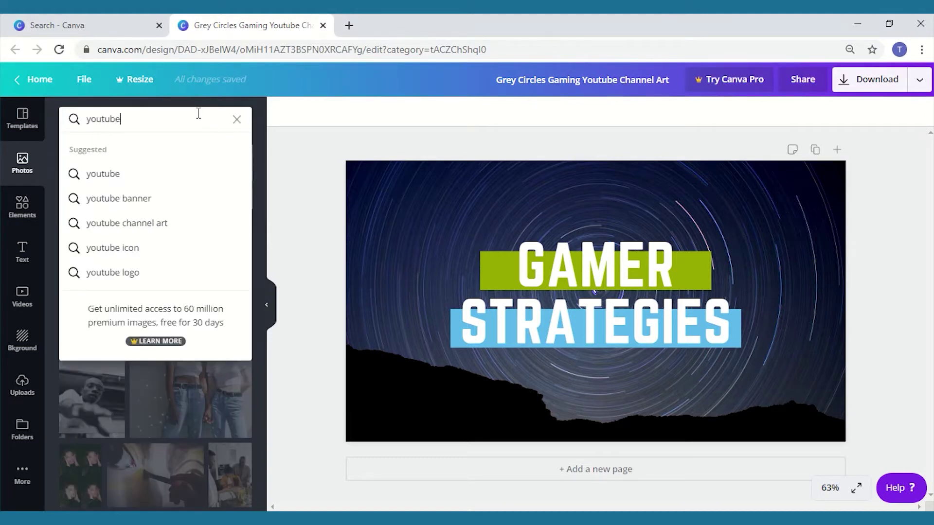
{"action": "key", "text": "Return"}
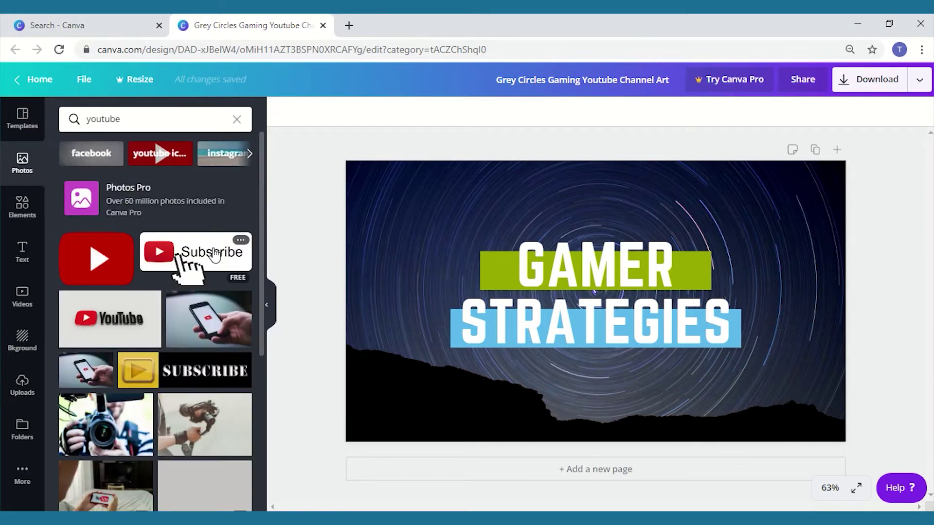
Step: Add the free Subscribe photo with the hand cursor to the design, shrink it and place it in the canvas's lower-right corner
{"action": "left_click_drag", "start_coordinate": [214, 255], "coordinate": [421, 198]}
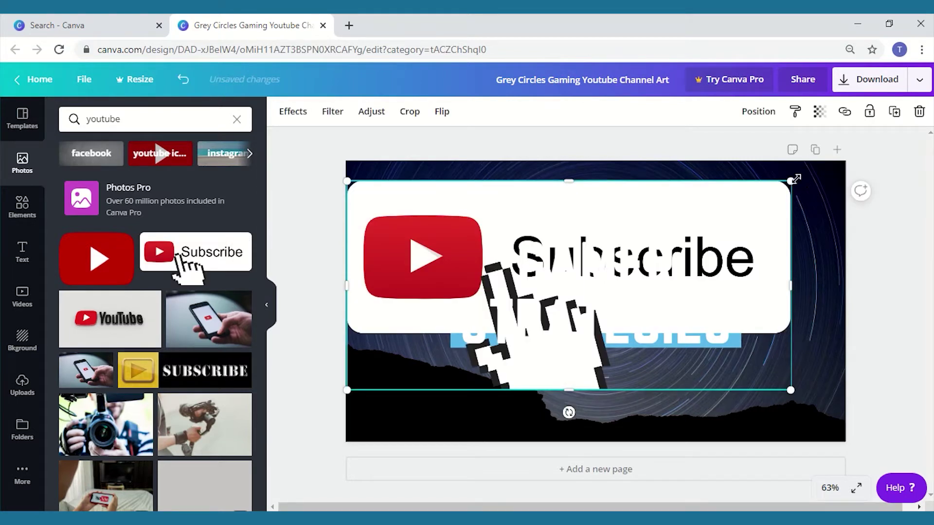
{"action": "left_click_drag", "start_coordinate": [789, 182], "coordinate": [451, 341]}
{"action": "left_click_drag", "start_coordinate": [422, 374], "coordinate": [817, 422]}
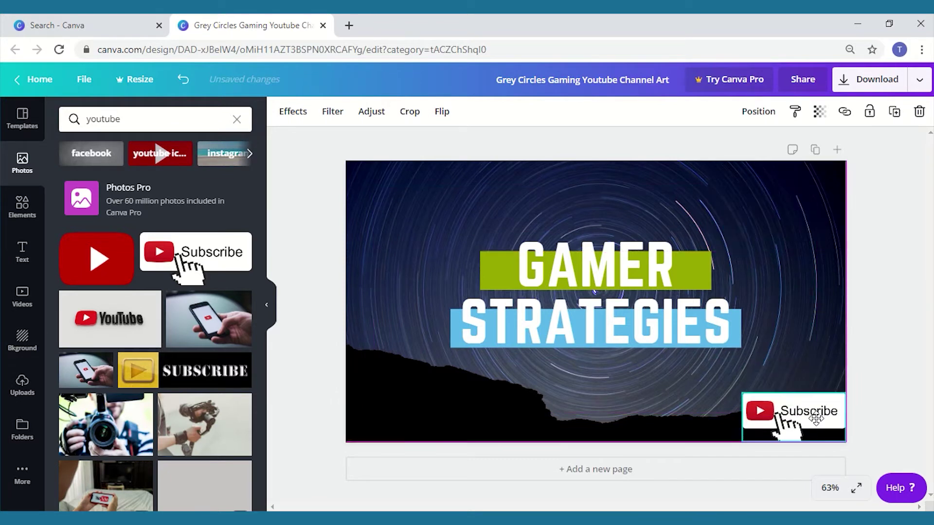
{"action": "left_click", "coordinate": [877, 427]}
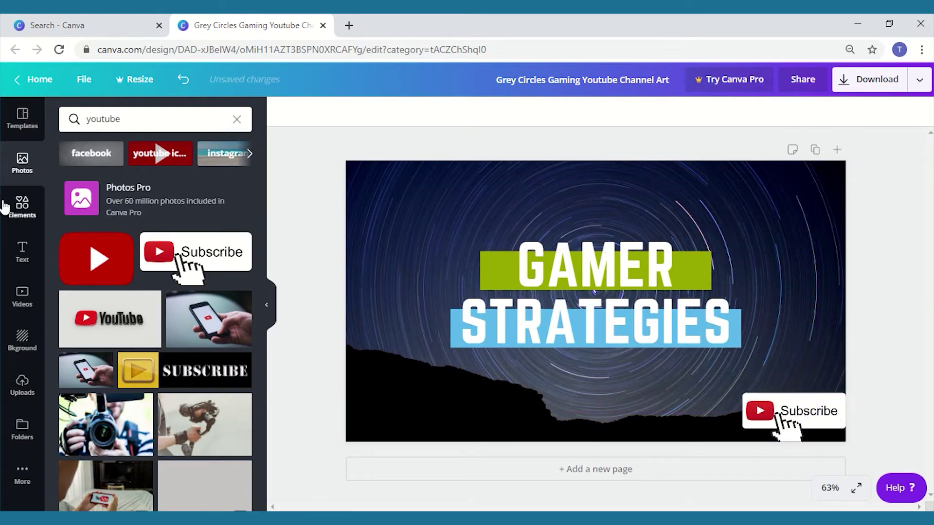
Step: Search the icons and shapes for "youtube" and browse the matching elements
{"action": "left_click", "coordinate": [30, 202]}
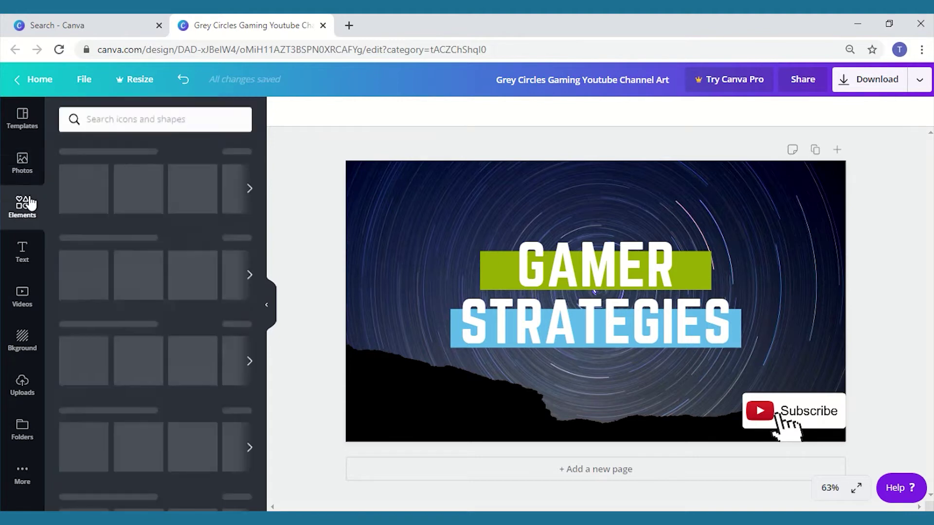
{"action": "left_click", "coordinate": [132, 120]}
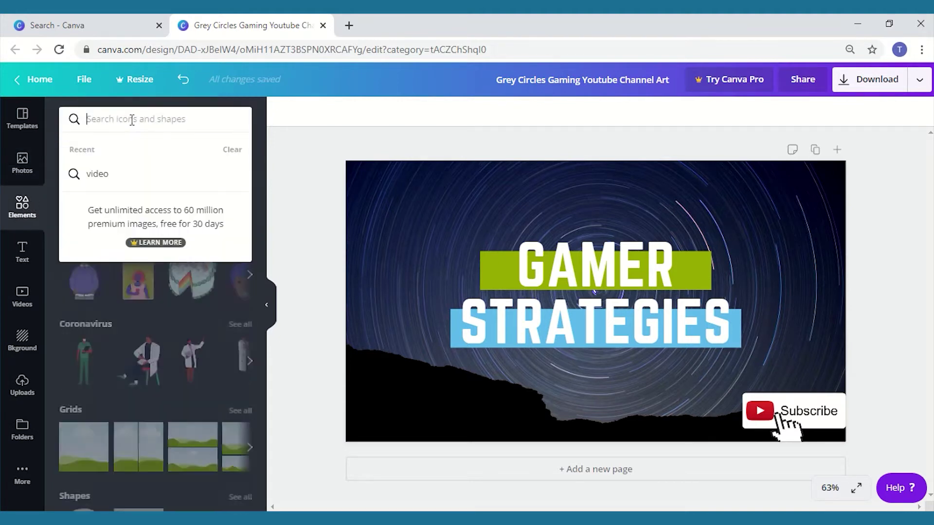
{"action": "type", "text": "youtube"}
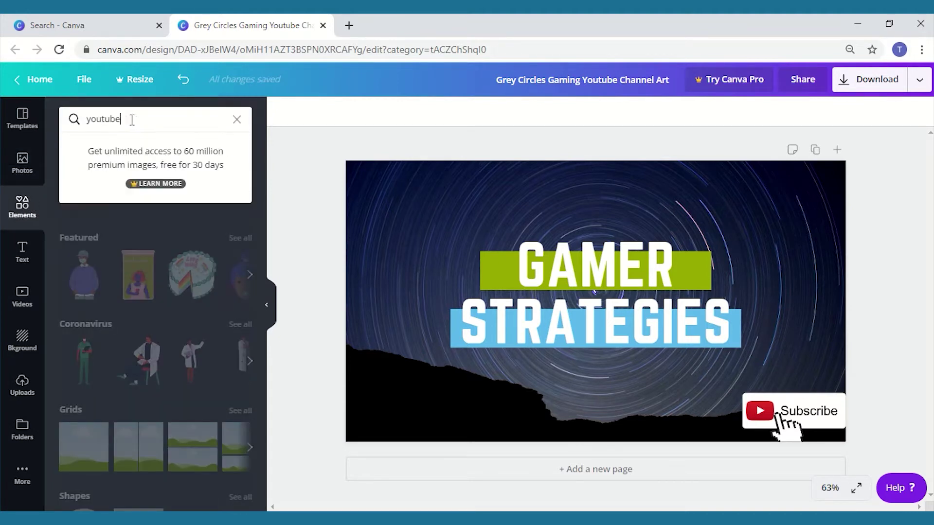
{"action": "key", "text": "Return"}
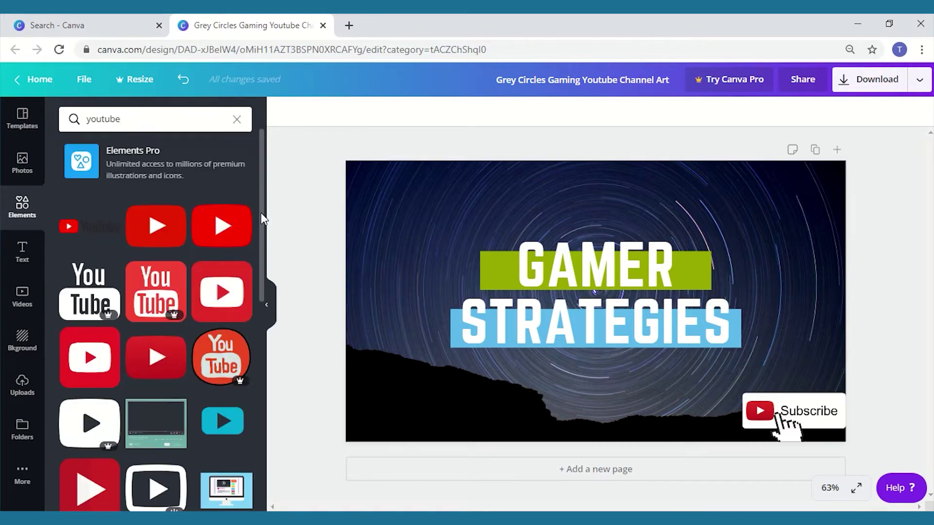
{"action": "left_click_drag", "start_coordinate": [260, 212], "coordinate": [227, 287]}
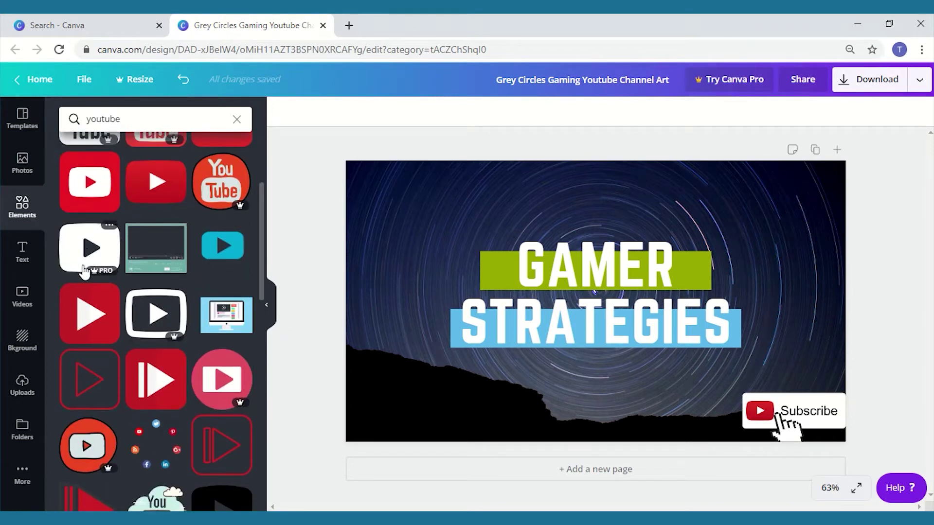
Step: Add the free green video player graphic, shrink it, and tilt it counterclockwise in the canvas's upper-left corner
{"action": "mouse_move", "coordinate": [100, 271]}
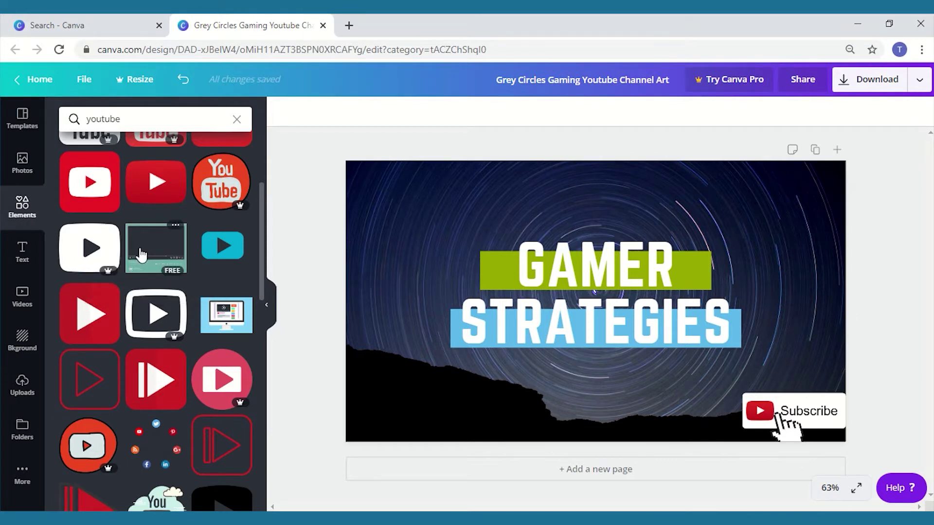
{"action": "left_click_drag", "start_coordinate": [146, 254], "coordinate": [395, 207]}
{"action": "left_click_drag", "start_coordinate": [520, 174], "coordinate": [475, 213]}
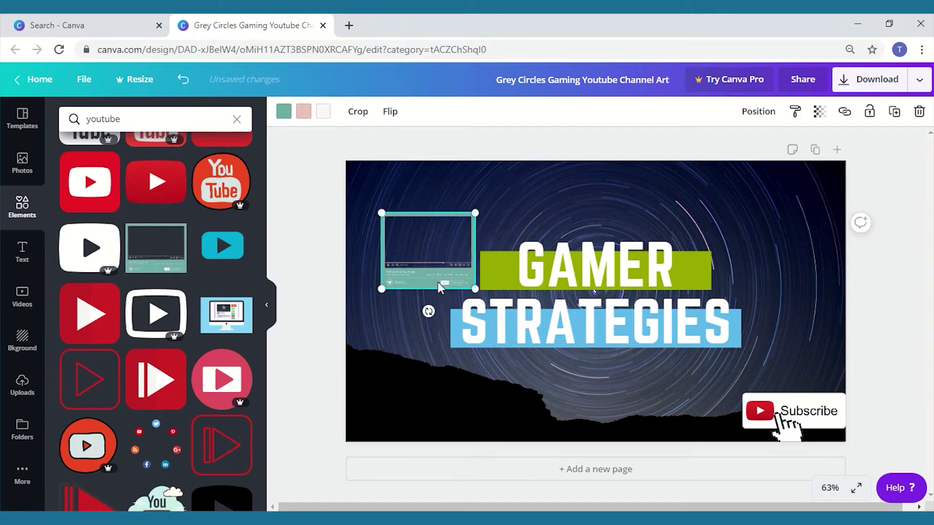
{"action": "left_click_drag", "start_coordinate": [438, 279], "coordinate": [425, 255]}
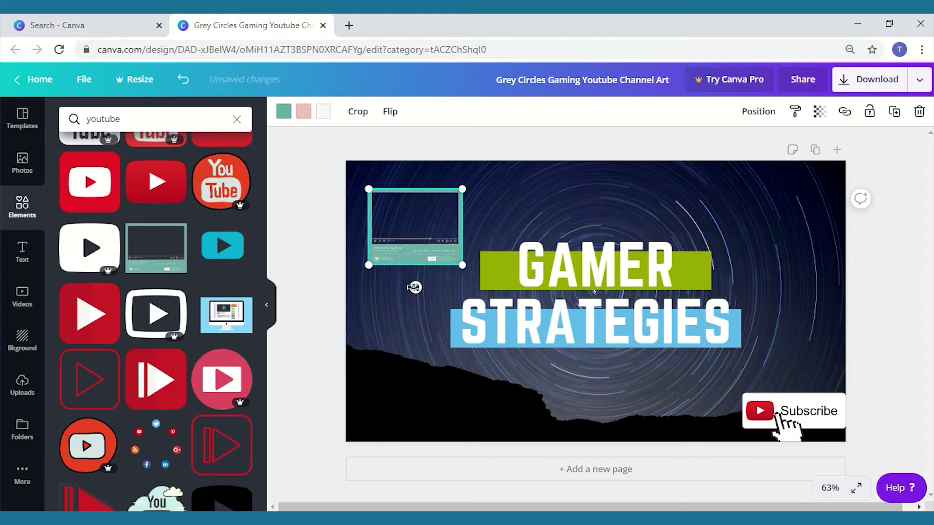
{"action": "left_click_drag", "start_coordinate": [415, 287], "coordinate": [440, 285]}
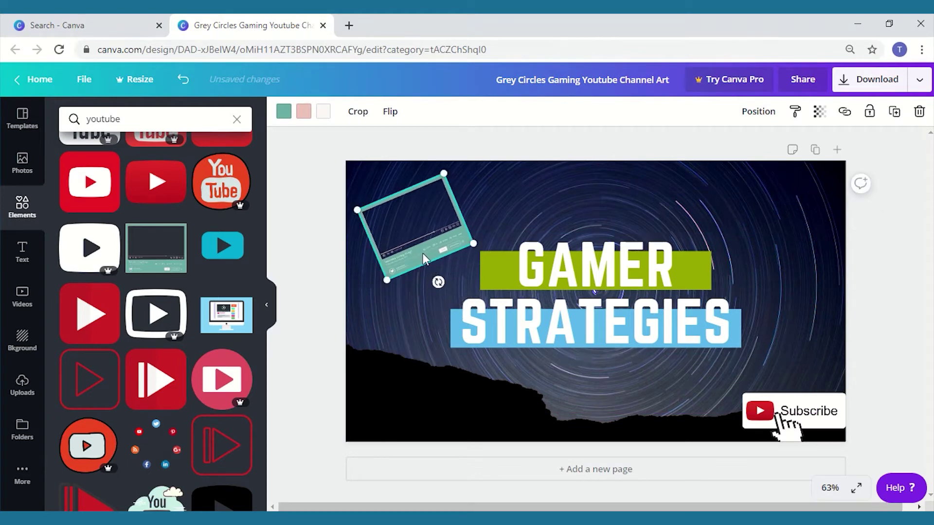
{"action": "left_click_drag", "start_coordinate": [418, 251], "coordinate": [417, 250]}
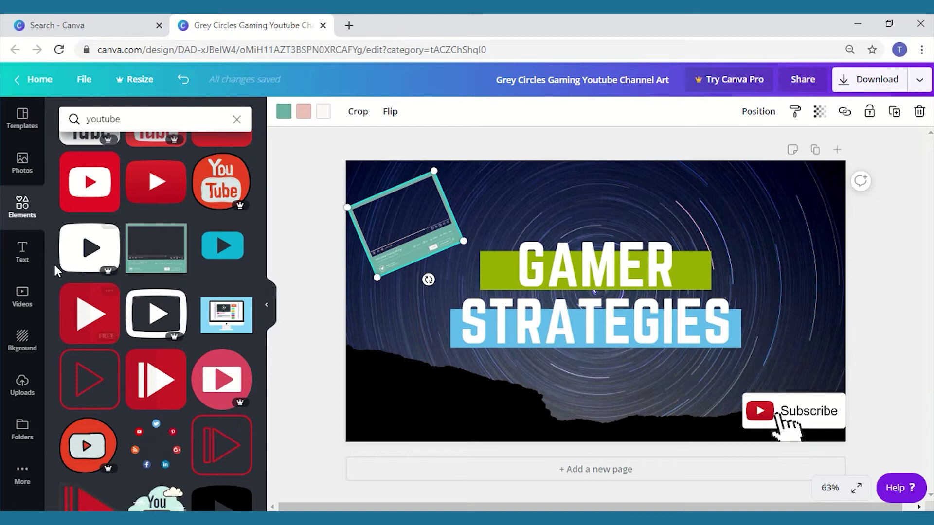
Step: Look through the font combinations and replace GAMER in the title's first line with "TB TECH"
{"action": "left_click", "coordinate": [34, 263]}
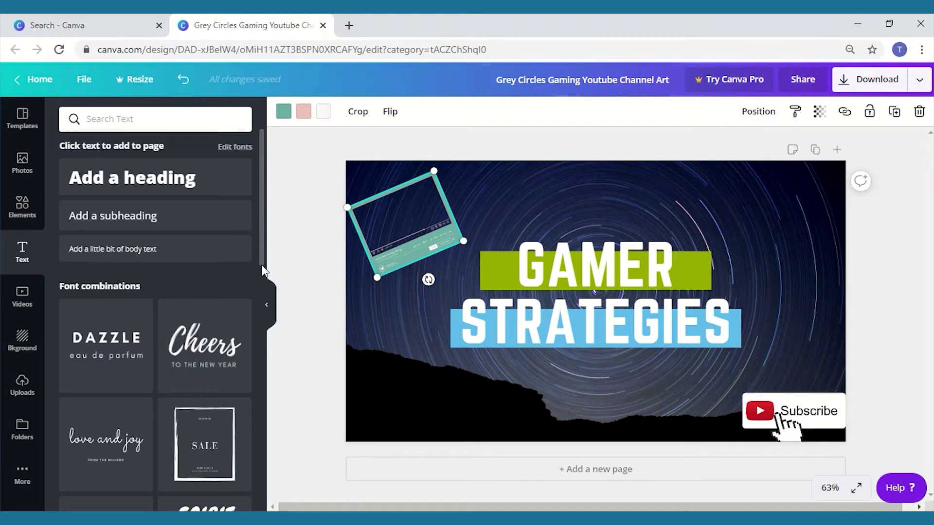
{"action": "left_click_drag", "start_coordinate": [261, 265], "coordinate": [261, 348]}
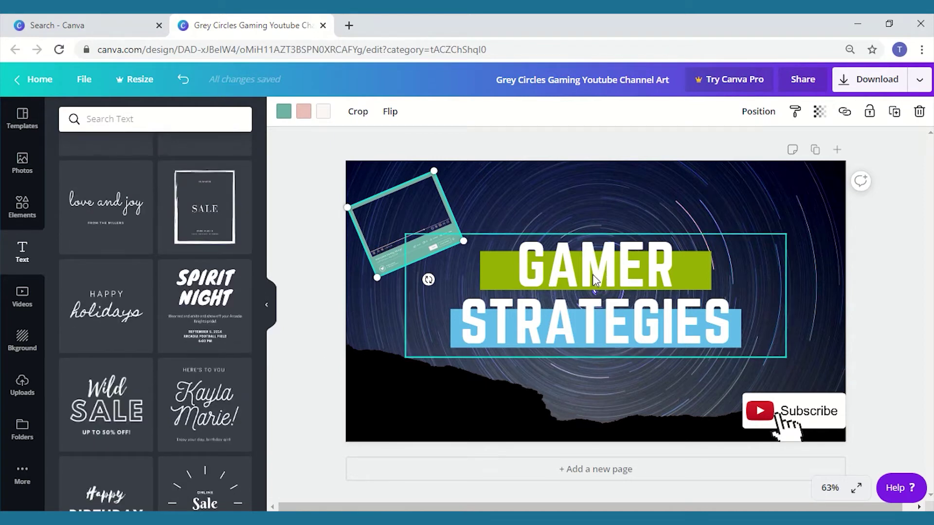
{"action": "left_click", "coordinate": [631, 267]}
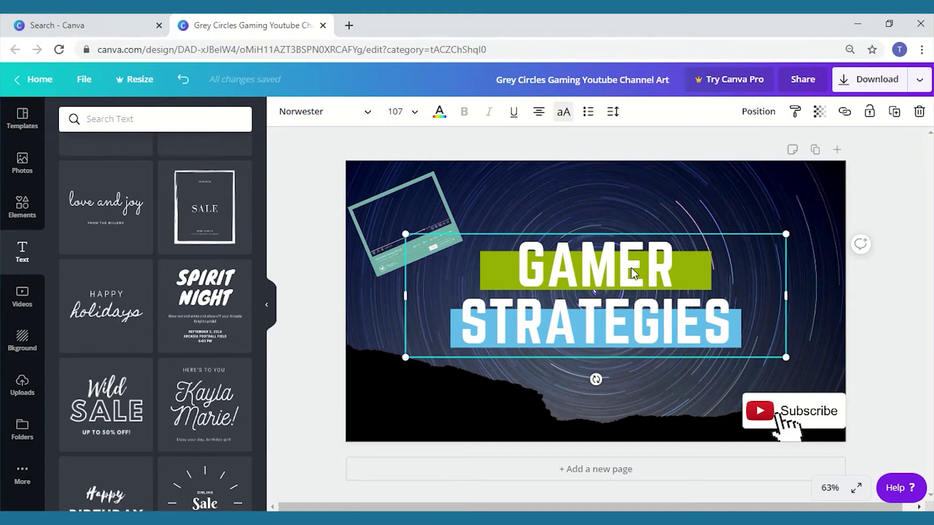
{"action": "double_click", "coordinate": [632, 266]}
{"action": "key", "text": "BackSpace"}
{"action": "type", "text": "TB TECH"}
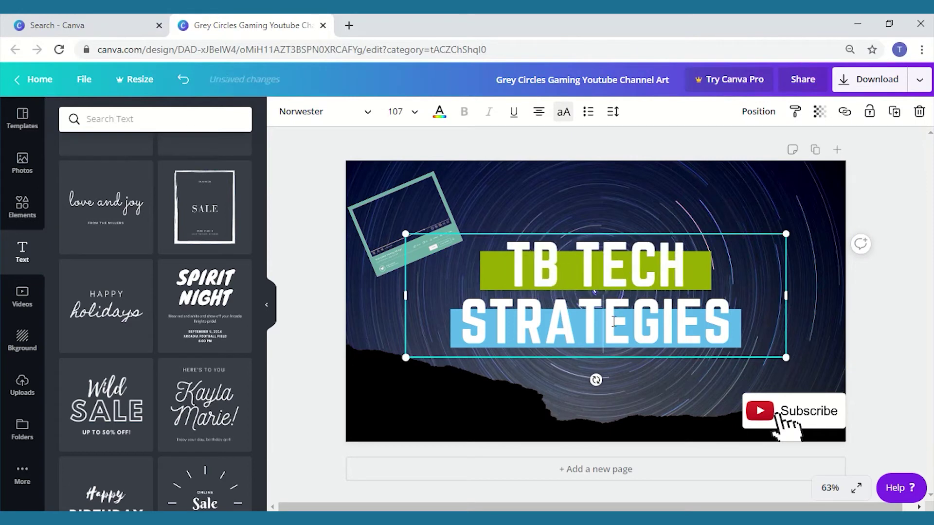
Step: Replace STRATEGIES in the title's second line with "THUMBNAIL!"
{"action": "key", "text": "BackSpace"}
{"action": "key", "text": "BackSpace"}
{"action": "key", "text": "BackSpace"}
{"action": "key", "text": "BackSpace"}
{"action": "key", "text": "BackSpace"}
{"action": "key", "text": "BackSpace"}
{"action": "key", "text": "BackSpace"}
{"action": "key", "text": "BackSpace"}
{"action": "key", "text": "BackSpace"}
{"action": "key", "text": "BackSpace"}
{"action": "type", "text": "THUMBNAIL"}
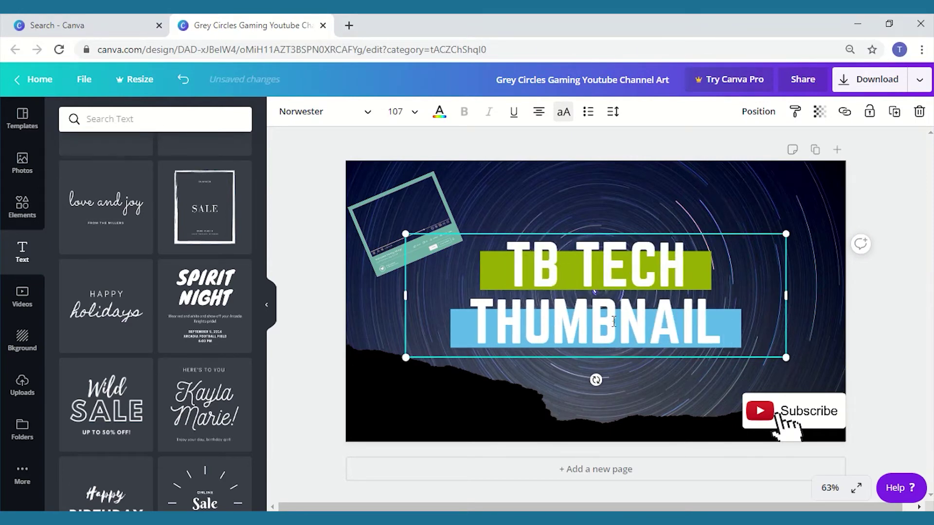
{"action": "type", "text": "!"}
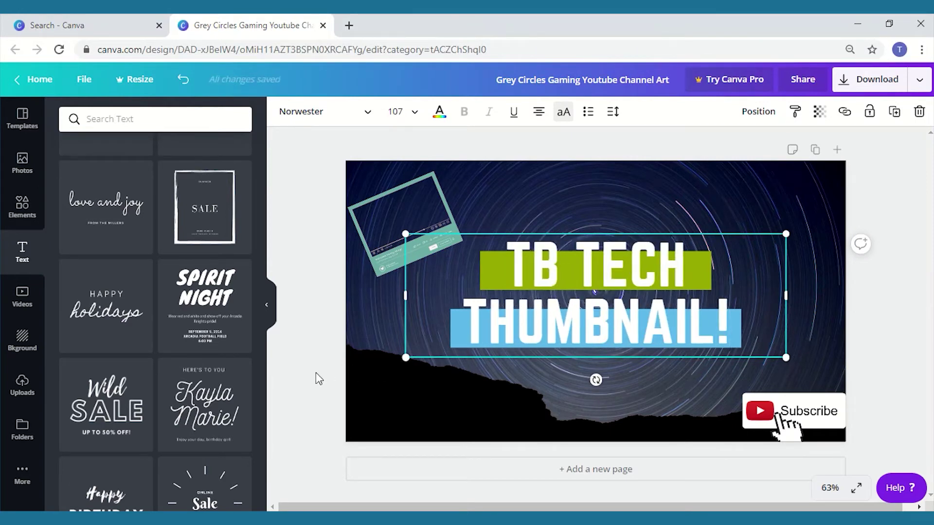
{"action": "left_click", "coordinate": [317, 378]}
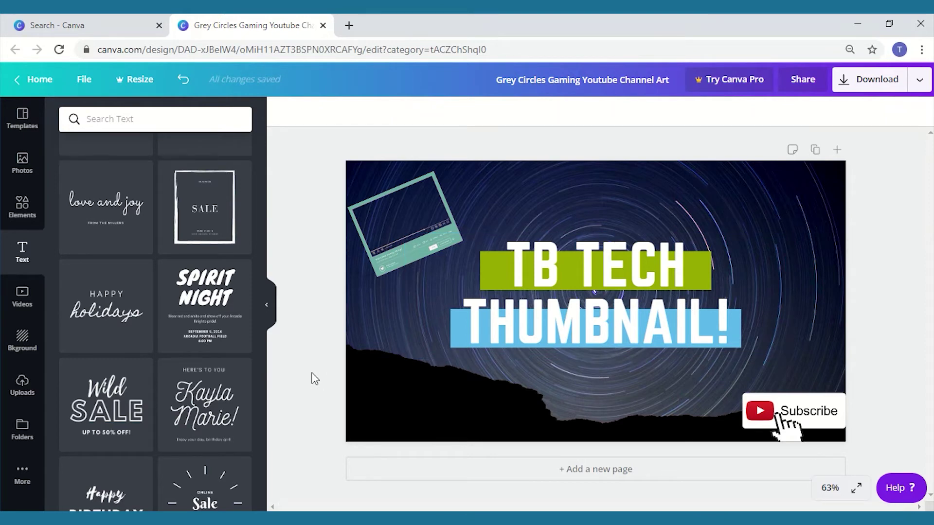
Step: Try the white brick background on the thumbnail, and apply the black marble background instead
{"action": "left_click", "coordinate": [19, 308]}
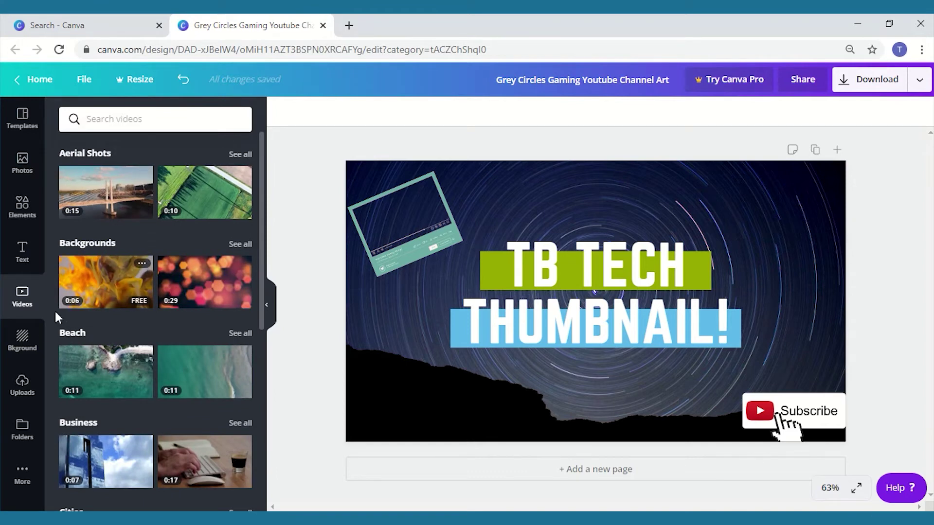
{"action": "left_click", "coordinate": [34, 335]}
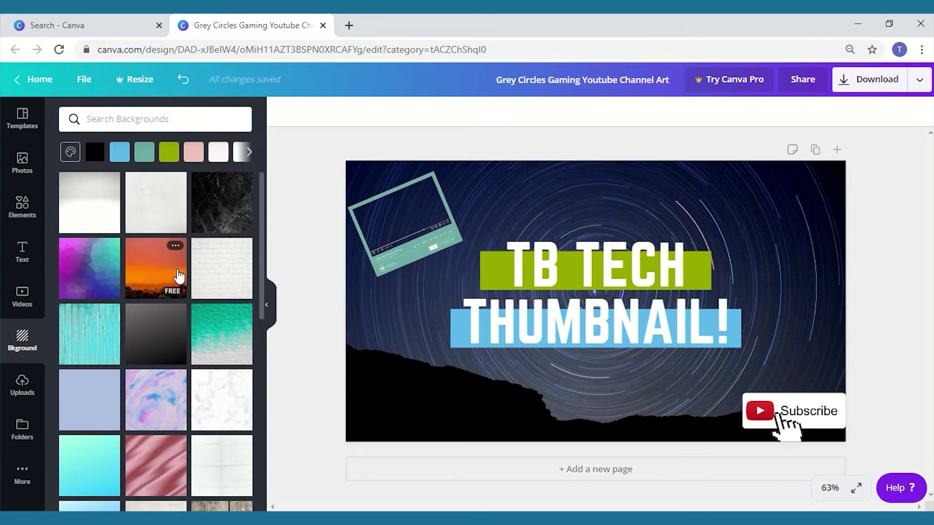
{"action": "left_click", "coordinate": [205, 274]}
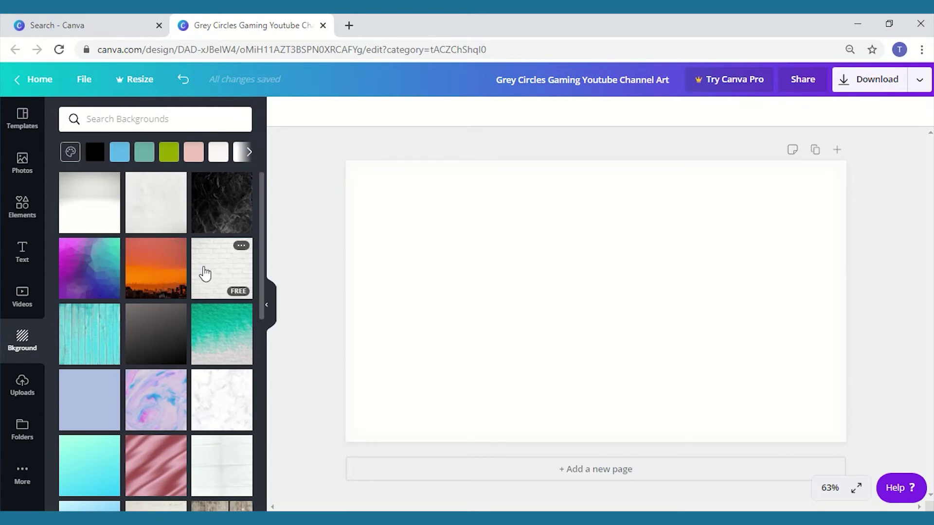
{"action": "left_click", "coordinate": [222, 225]}
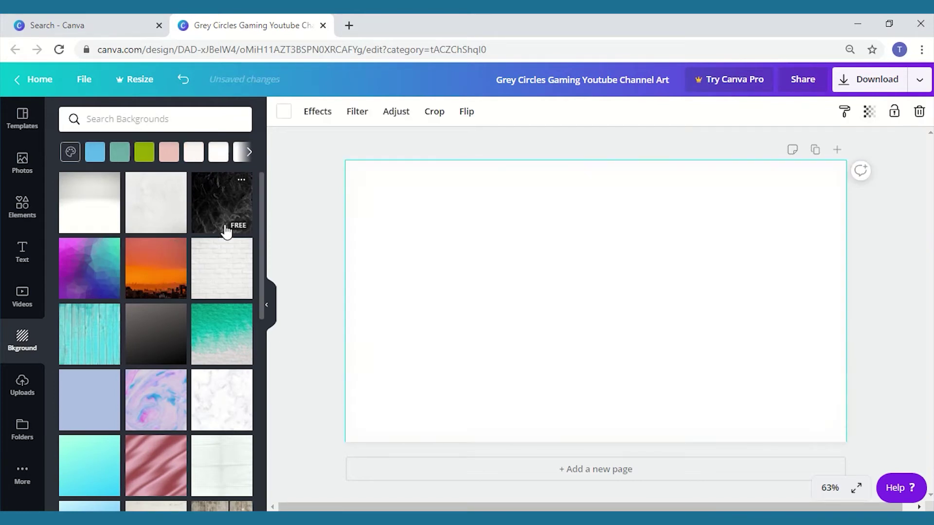
{"action": "scroll", "coordinate": [261, 315], "scroll_direction": "down", "scroll_amount": 3}
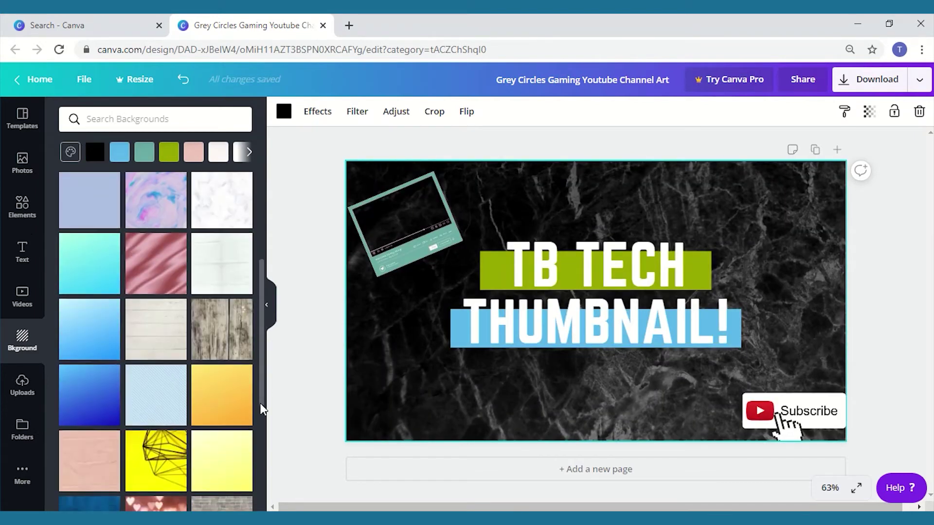
Step: Try a solid light blue background on the thumbnail and look at the custom colour picker for it
{"action": "left_click", "coordinate": [120, 151]}
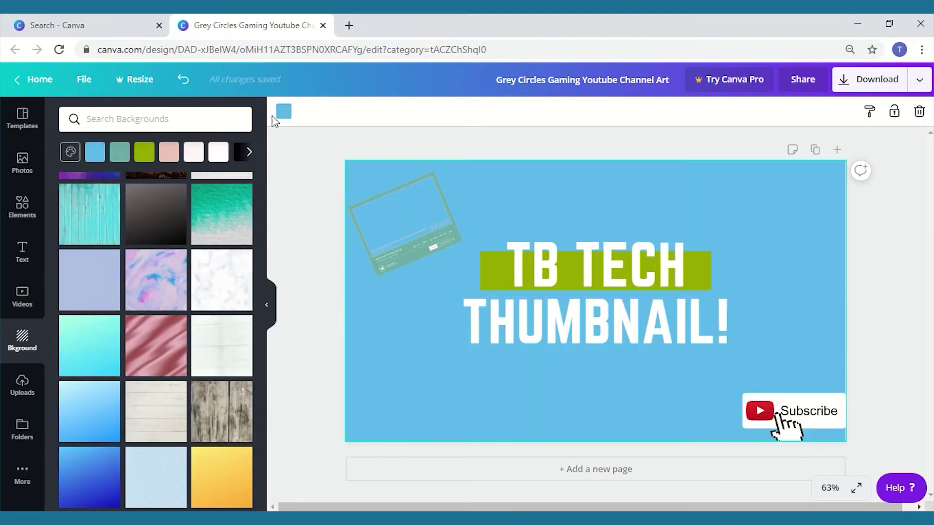
{"action": "left_click", "coordinate": [283, 112]}
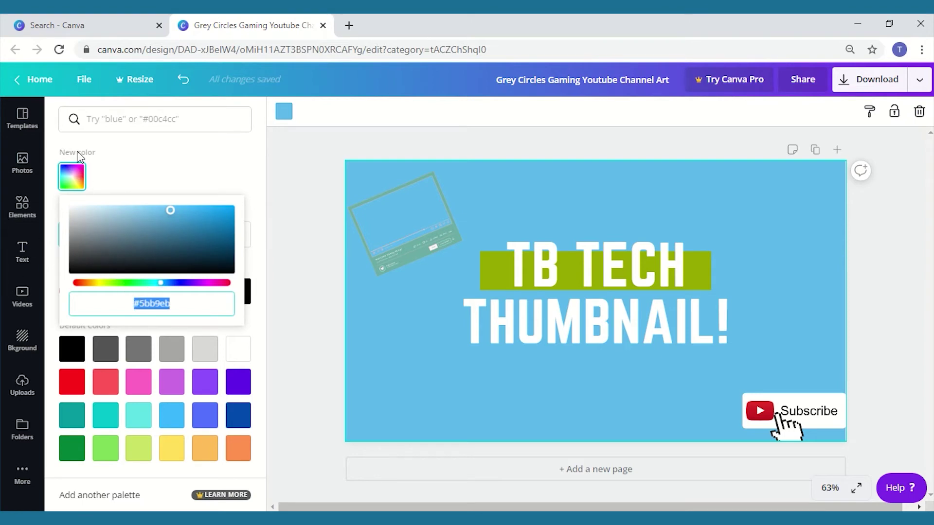
{"action": "left_click", "coordinate": [321, 146]}
{"action": "left_click", "coordinate": [306, 154]}
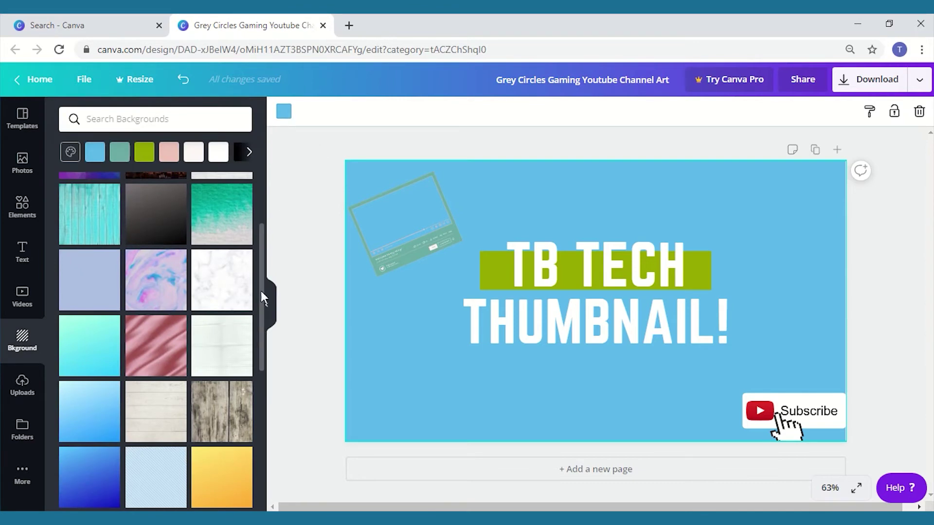
Step: Apply the purple-to-green geometric polygon background to the thumbnail, and open the uploaded images
{"action": "left_click_drag", "start_coordinate": [261, 291], "coordinate": [255, 240]}
{"action": "left_click", "coordinate": [82, 265]}
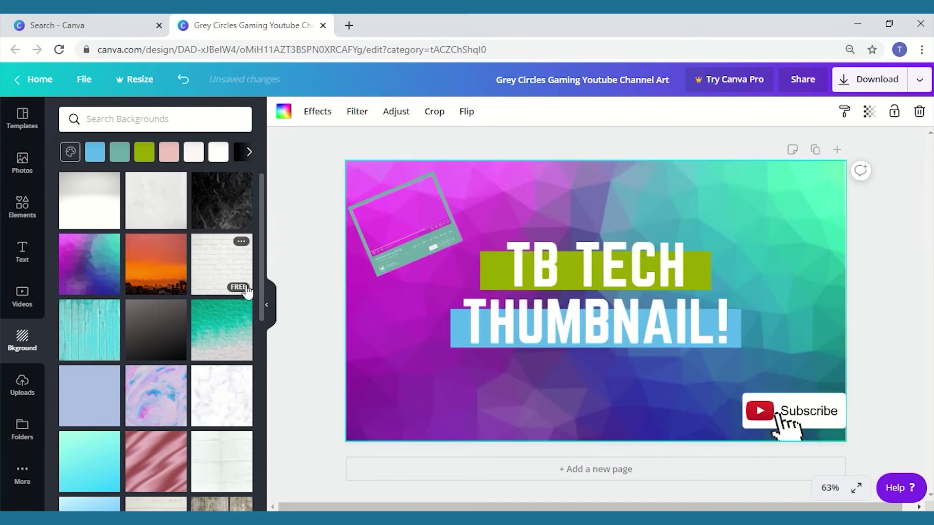
{"action": "left_click", "coordinate": [31, 397]}
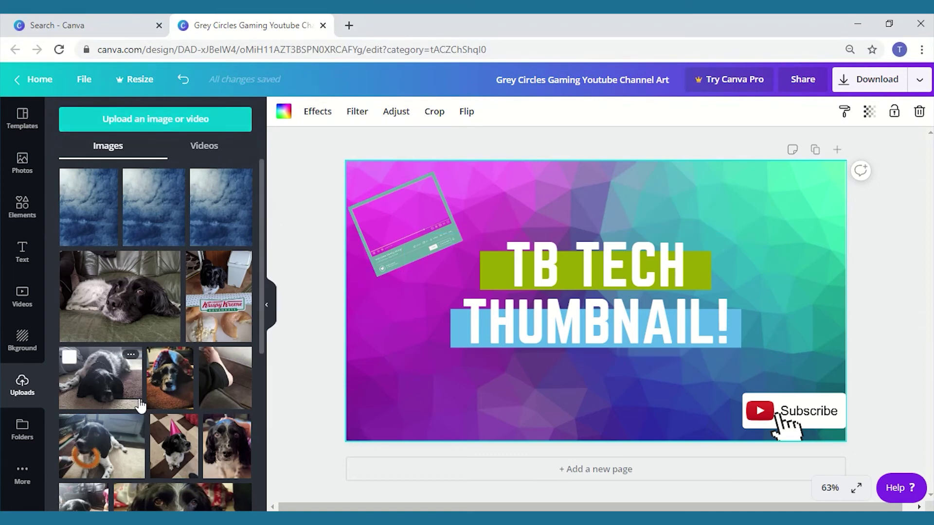
Step: Download the finished thumbnail as a PNG and dismiss the referral offer
{"action": "left_click", "coordinate": [847, 88]}
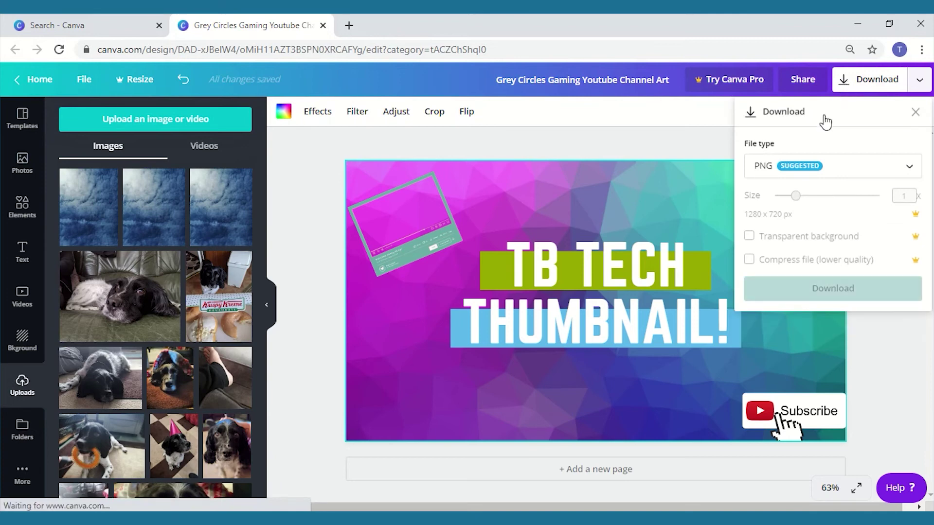
{"action": "left_click", "coordinate": [780, 170]}
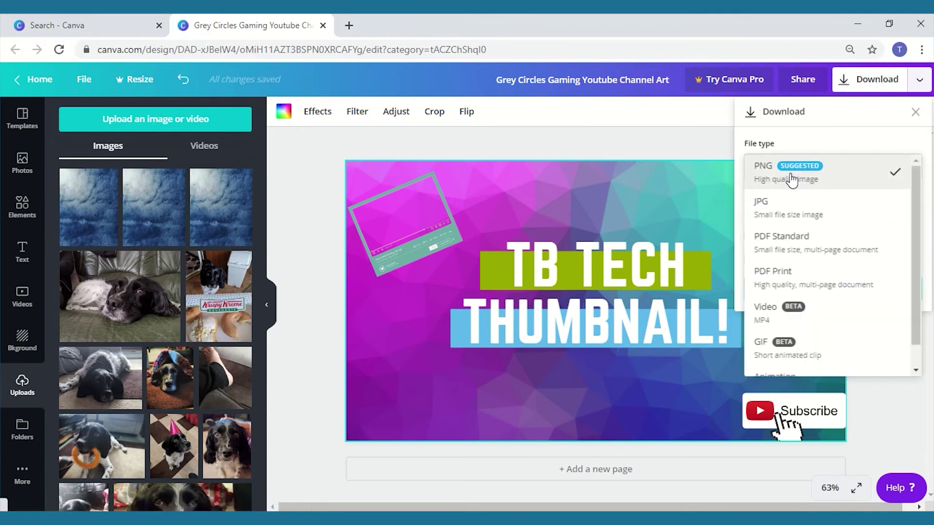
{"action": "left_click", "coordinate": [792, 180]}
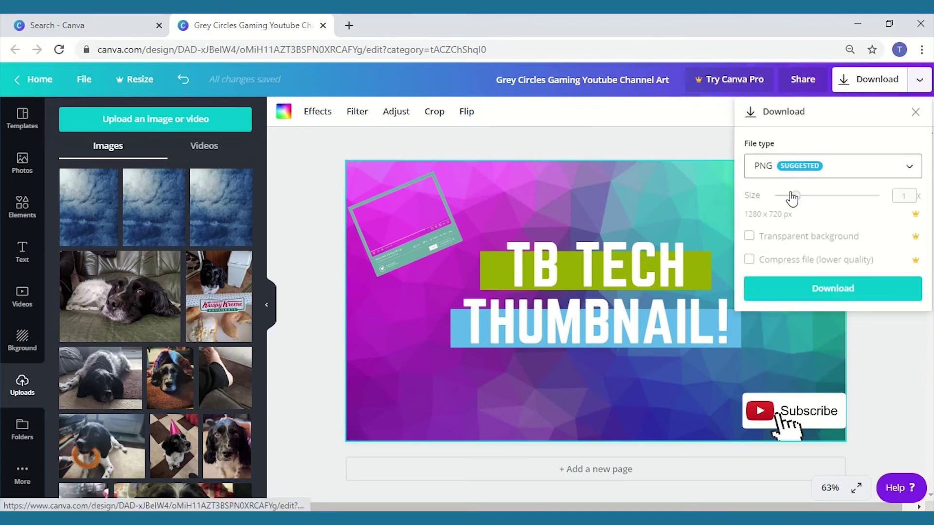
{"action": "left_click", "coordinate": [798, 287]}
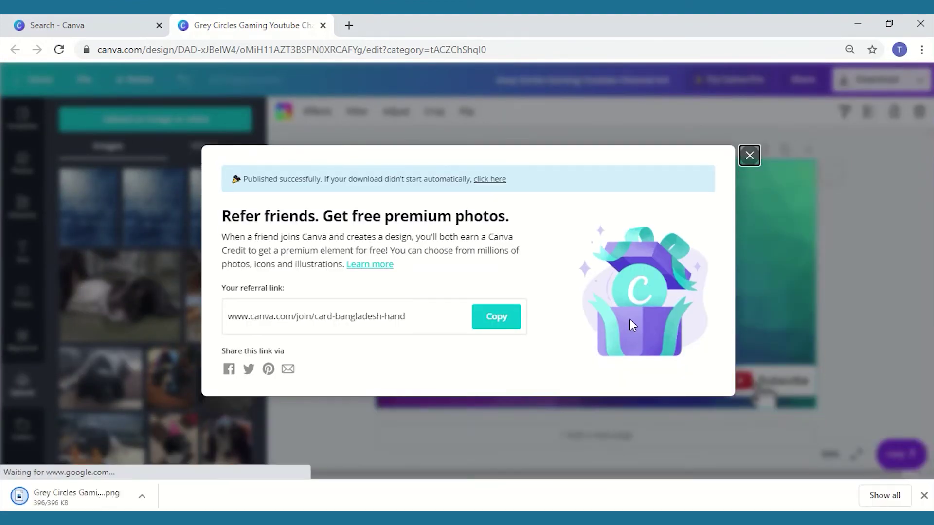
{"action": "left_click", "coordinate": [750, 155]}
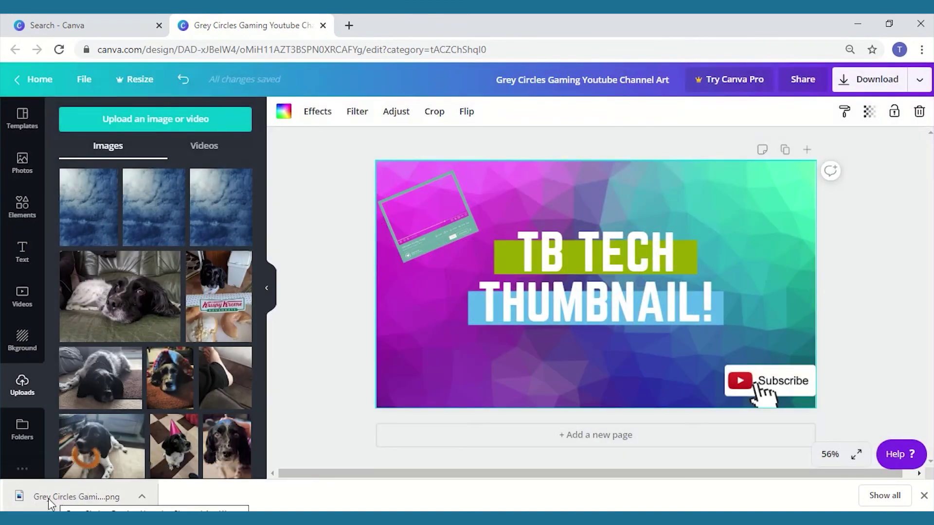
Step: Return to the home page, find the thumbnail among all your designs, and view its available options
{"action": "left_click", "coordinate": [35, 84]}
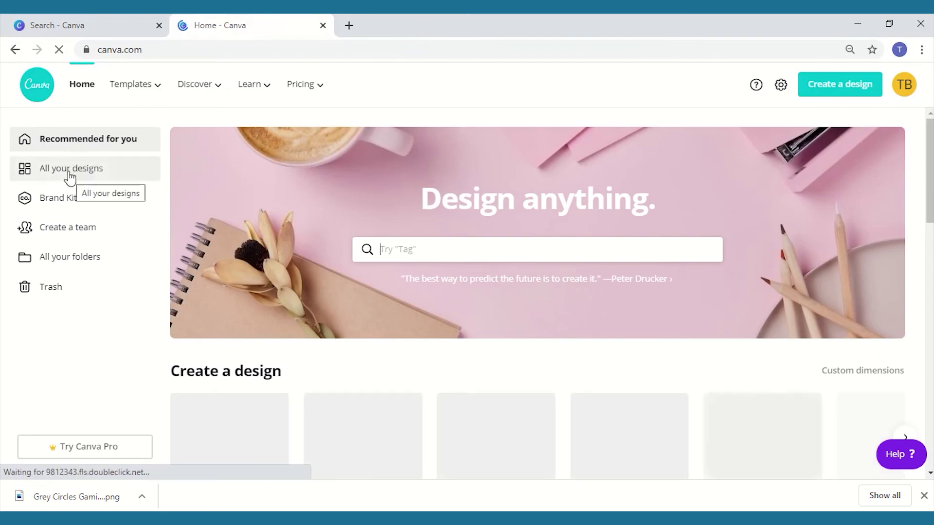
{"action": "left_click", "coordinate": [88, 173]}
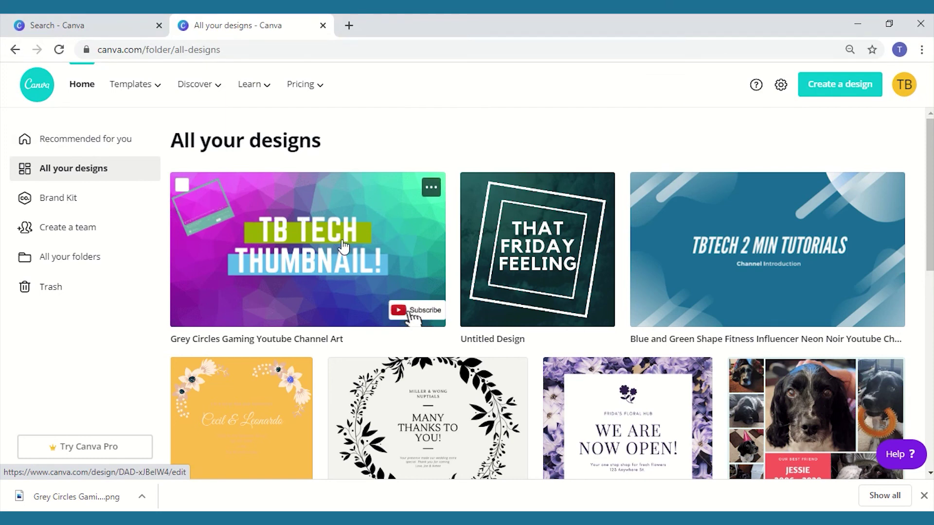
{"action": "left_click", "coordinate": [430, 187]}
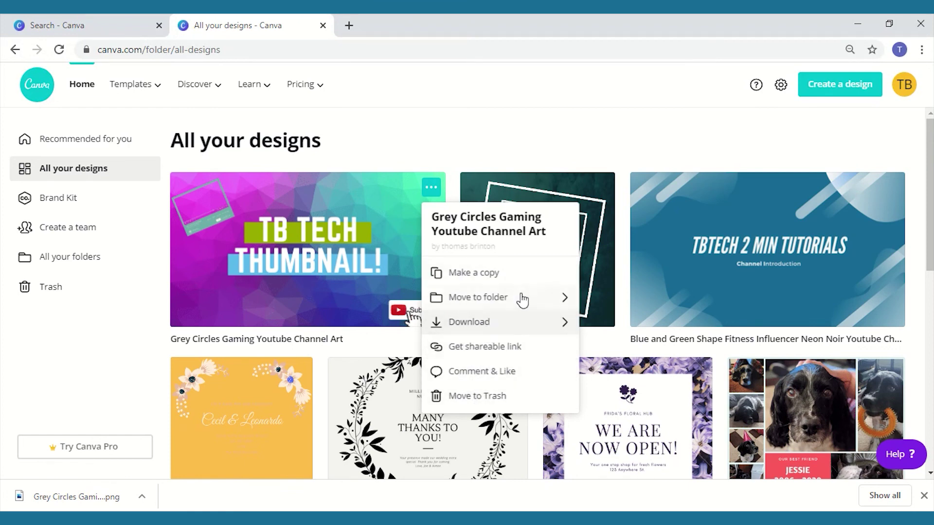
{"action": "mouse_move", "coordinate": [450, 13]}
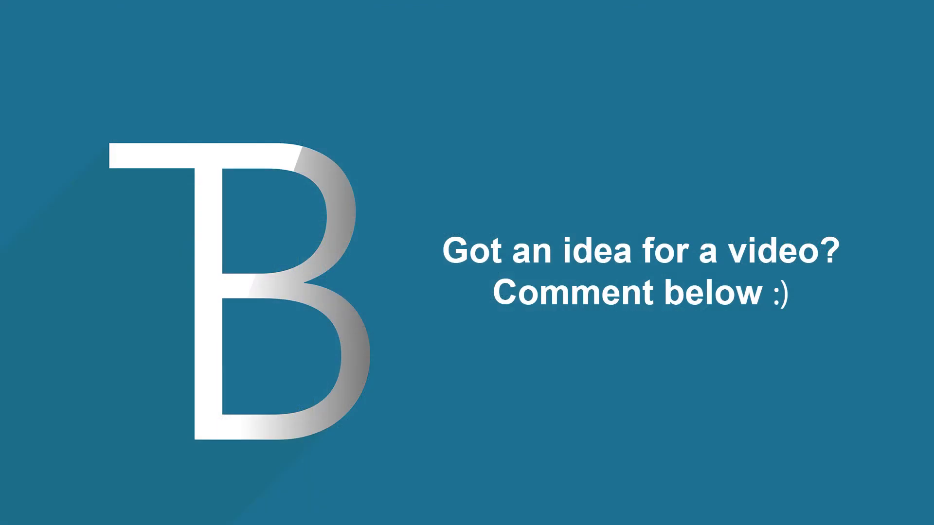